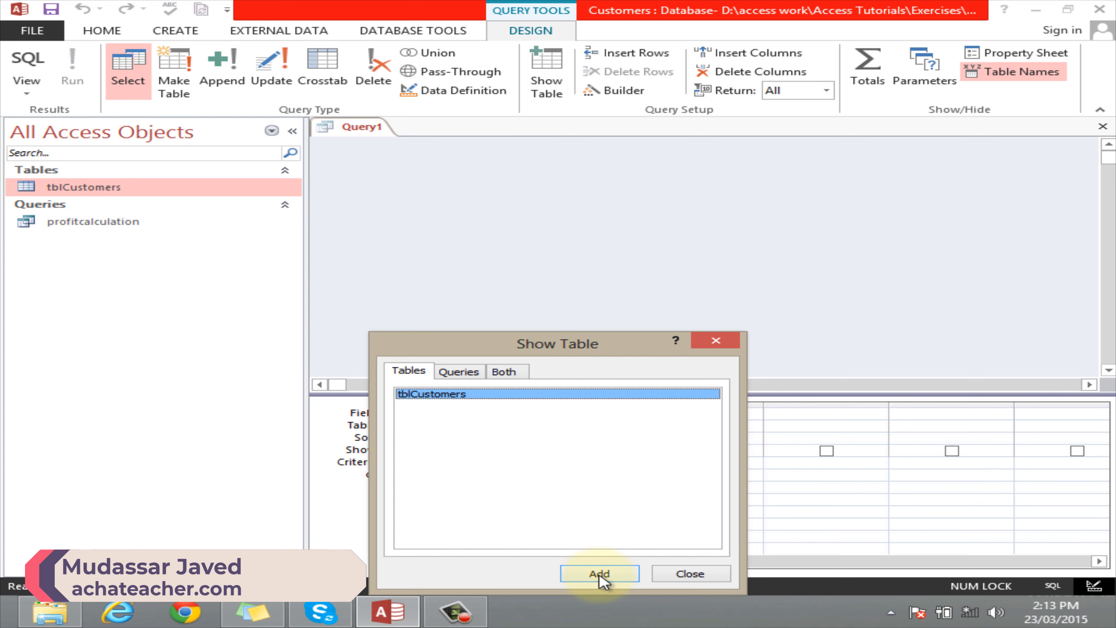
Add the tblCustomers table to the query and enlarge its field list to show more fields.
left_click(599, 573)
left_click(720, 574)
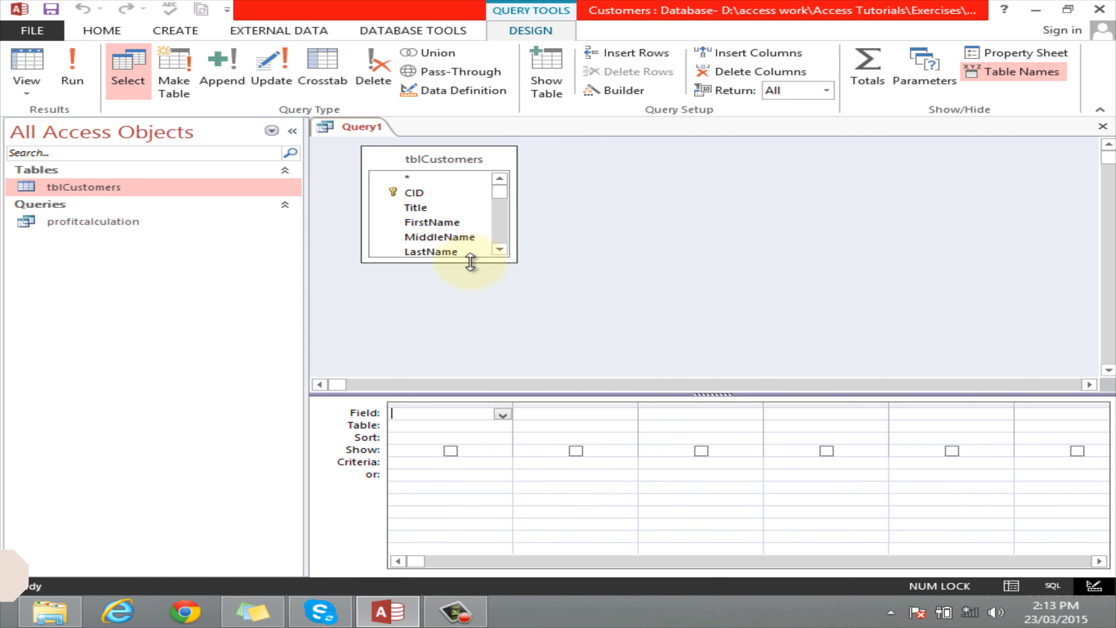
left_click_drag(471, 262, 472, 367)
Add the FirstName and LastName fields from tblCustomers to the query design grid.
left_click(452, 222)
double_click(453, 222)
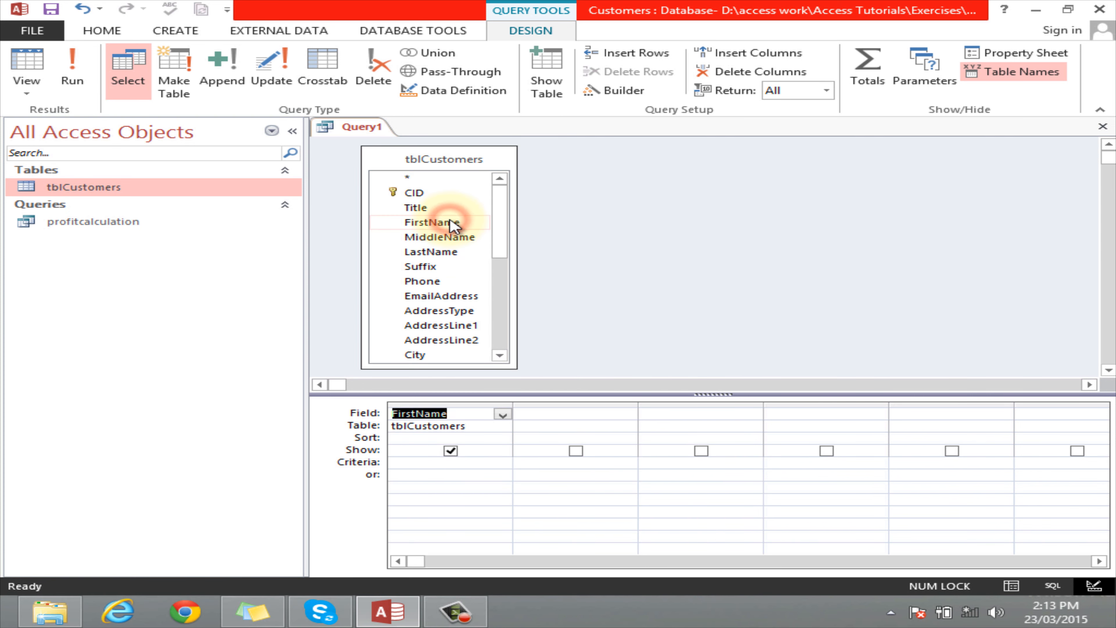
double_click(444, 252)
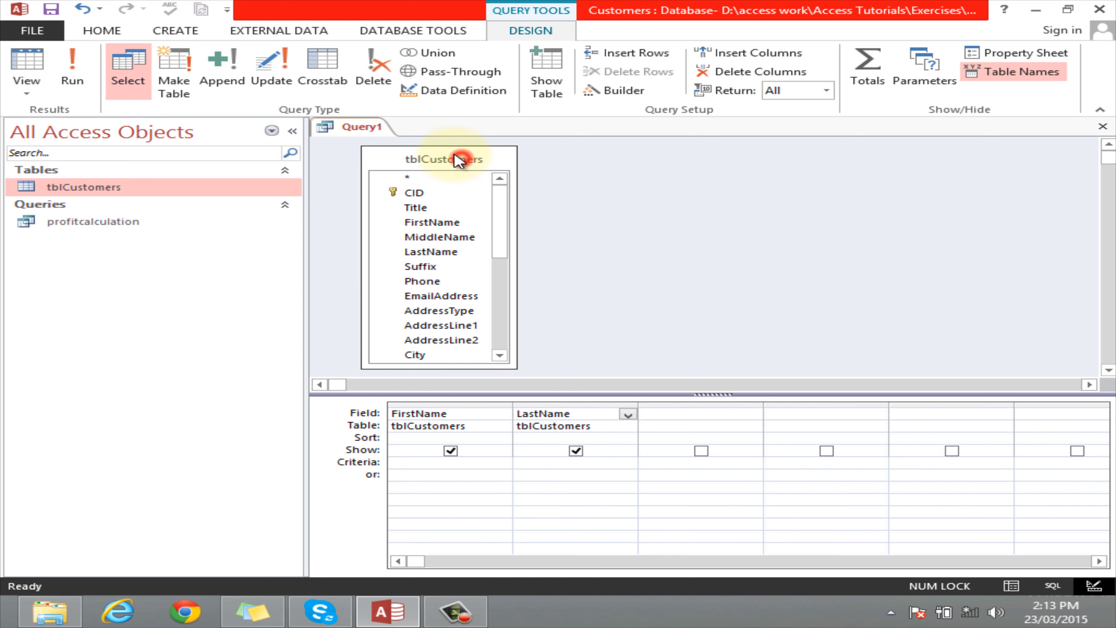
left_click_drag(461, 157, 451, 151)
Create the calculated field Saluation: "Dear" & firstname in the third grid column and widen the column to fit the expression.
left_click(692, 413)
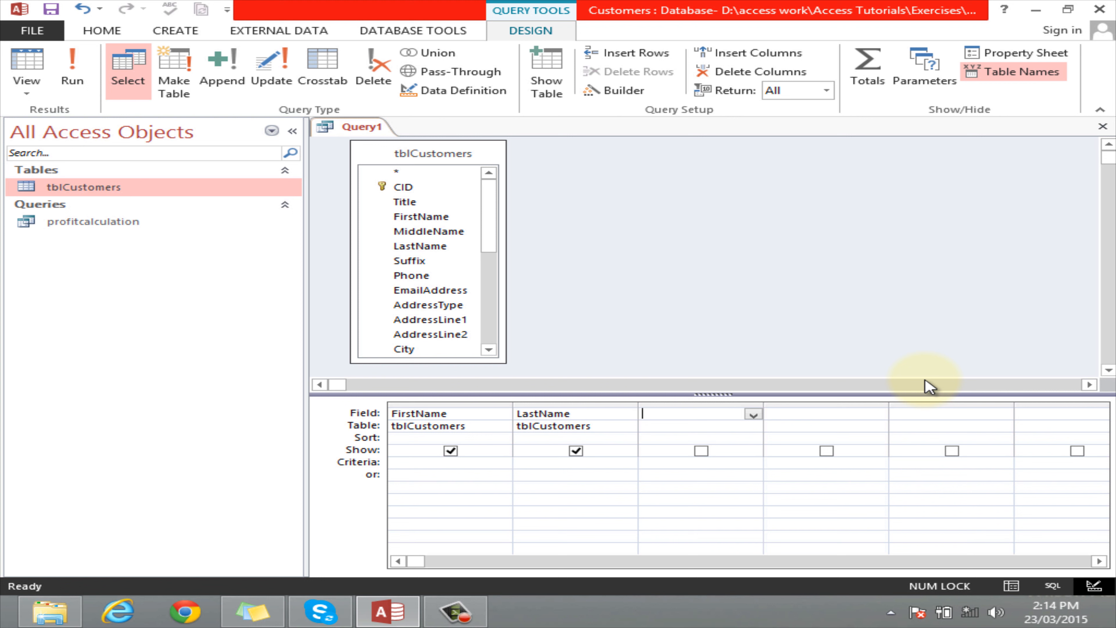
type("Saluation")
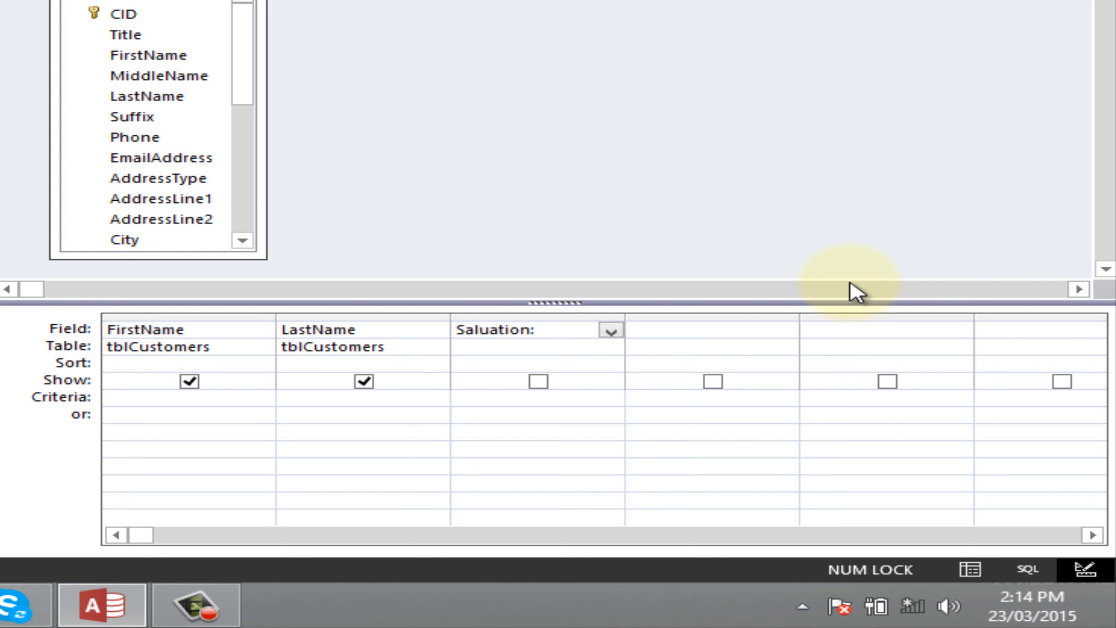
type(": \"Dear")
type("\" &")
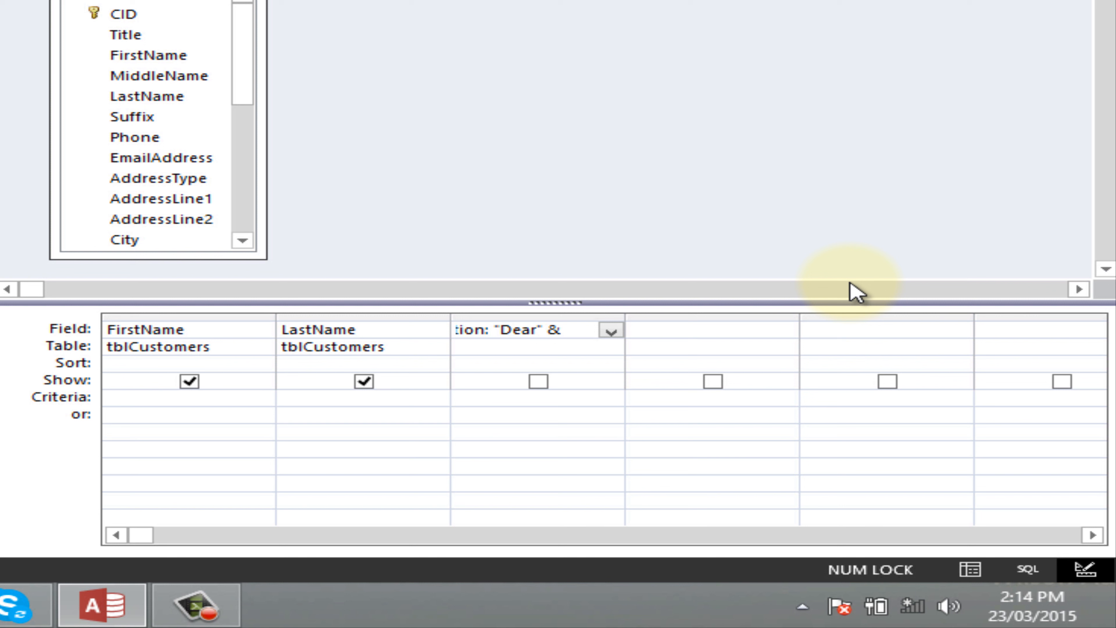
type("firstname")
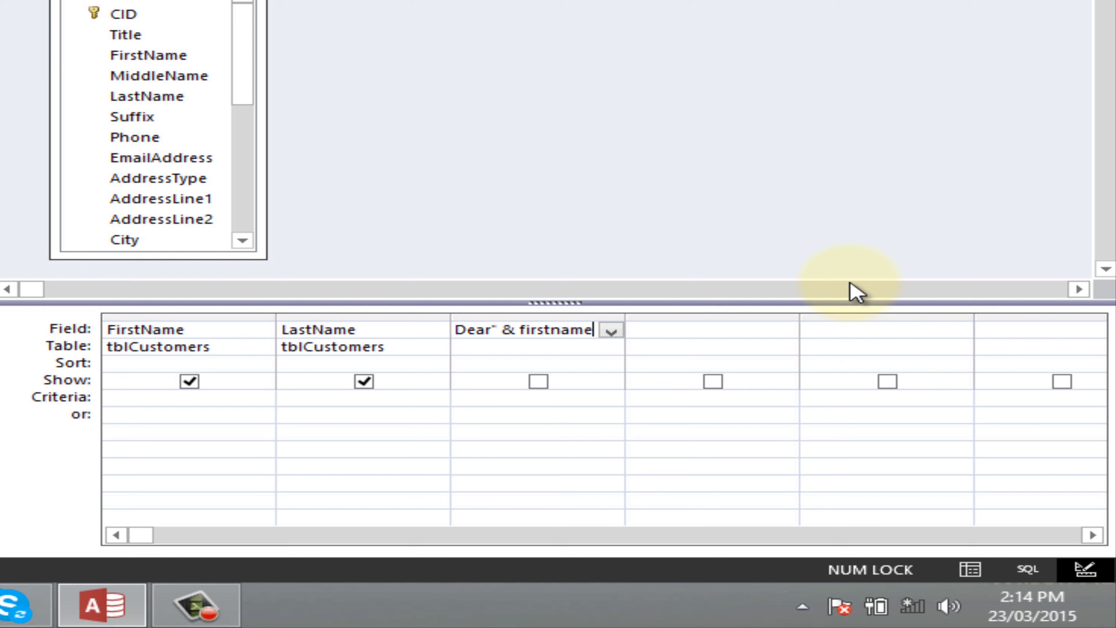
left_click(555, 430)
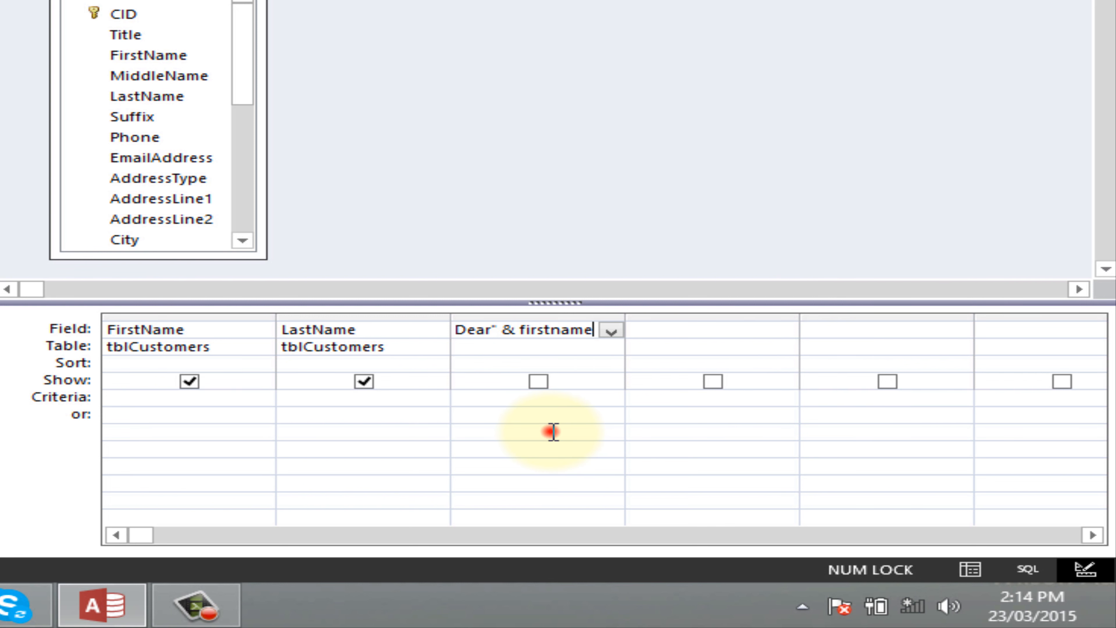
left_click_drag(624, 318, 746, 315)
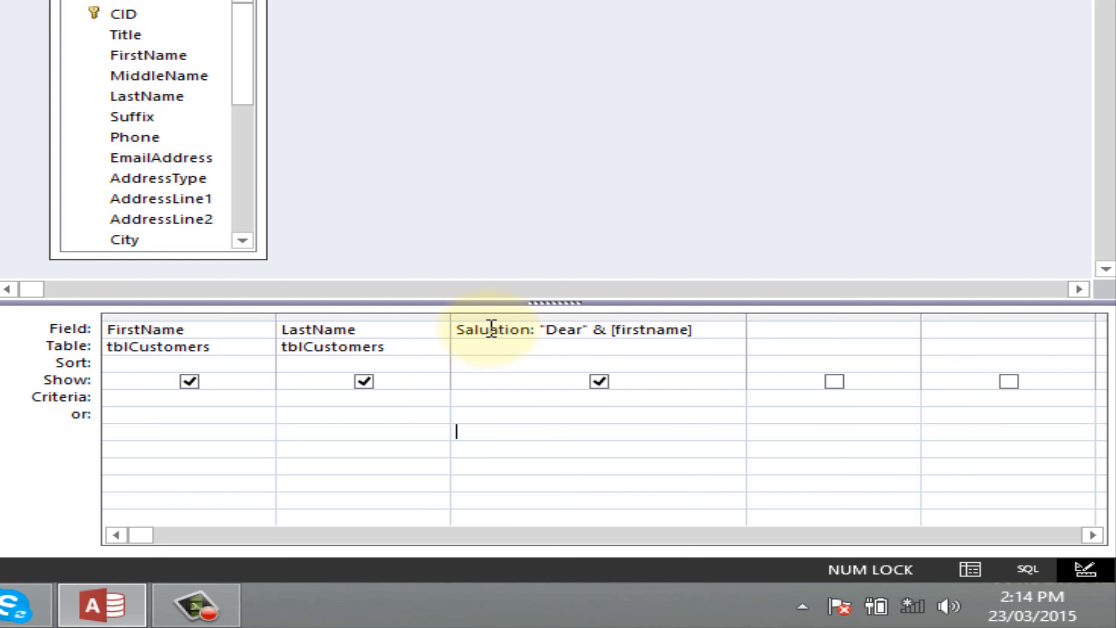
Show the query results as a datasheet and widen the Saluation column.
double_click(598, 330)
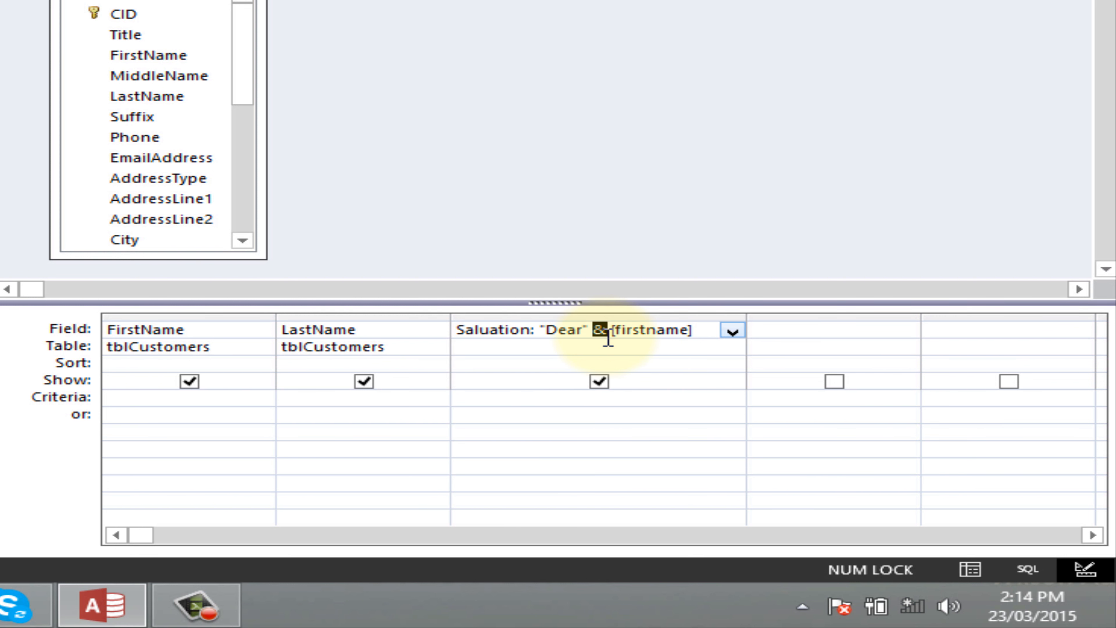
left_click(598, 331)
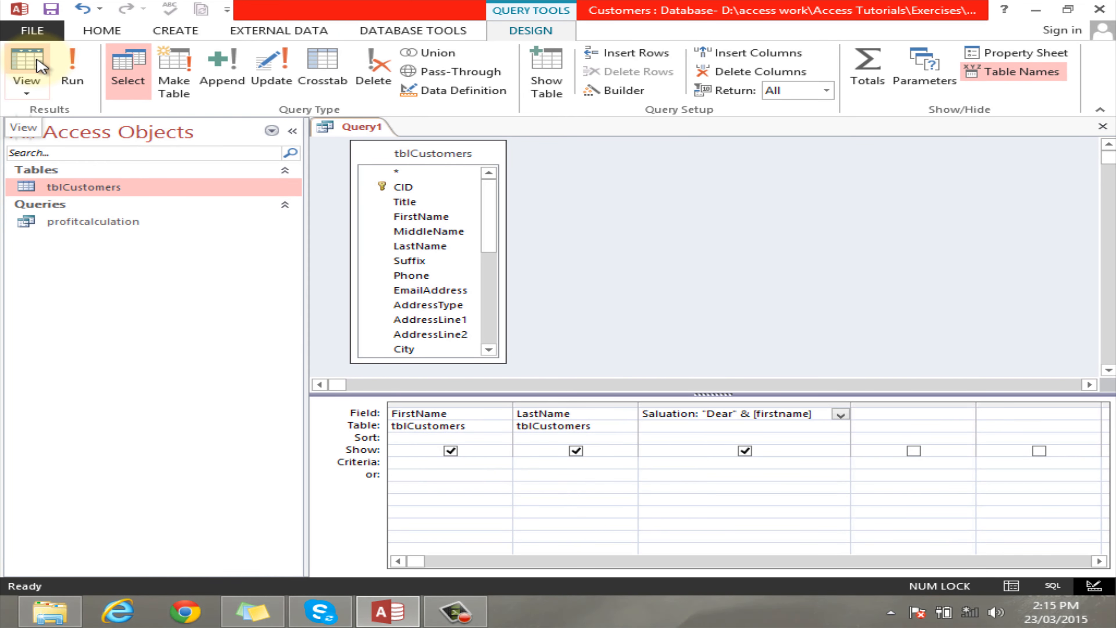
left_click(39, 65)
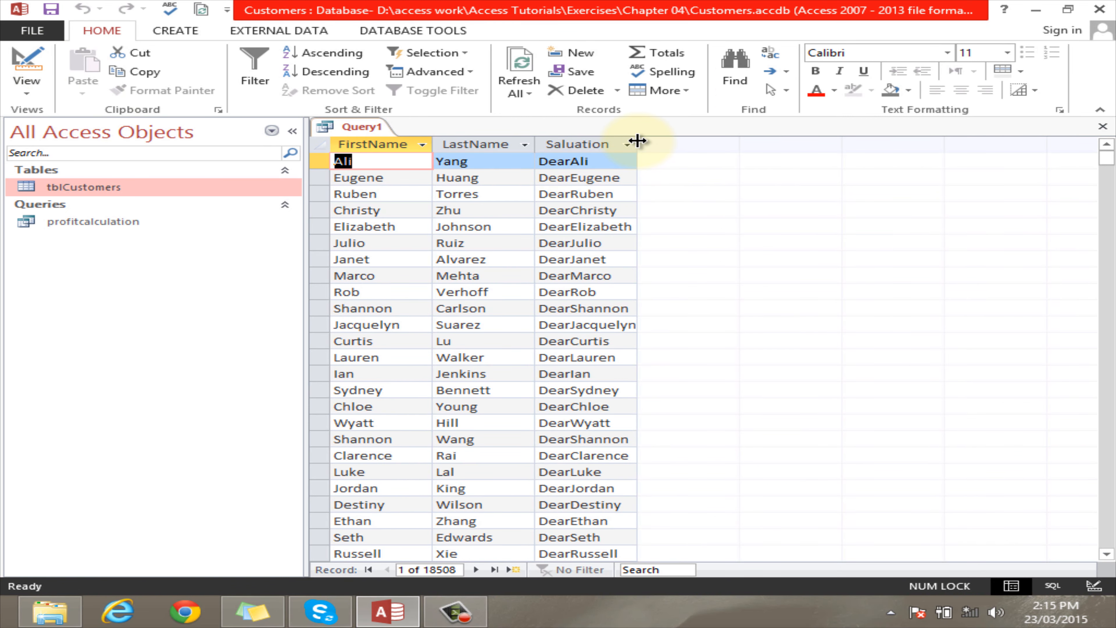
left_click_drag(637, 140, 680, 141)
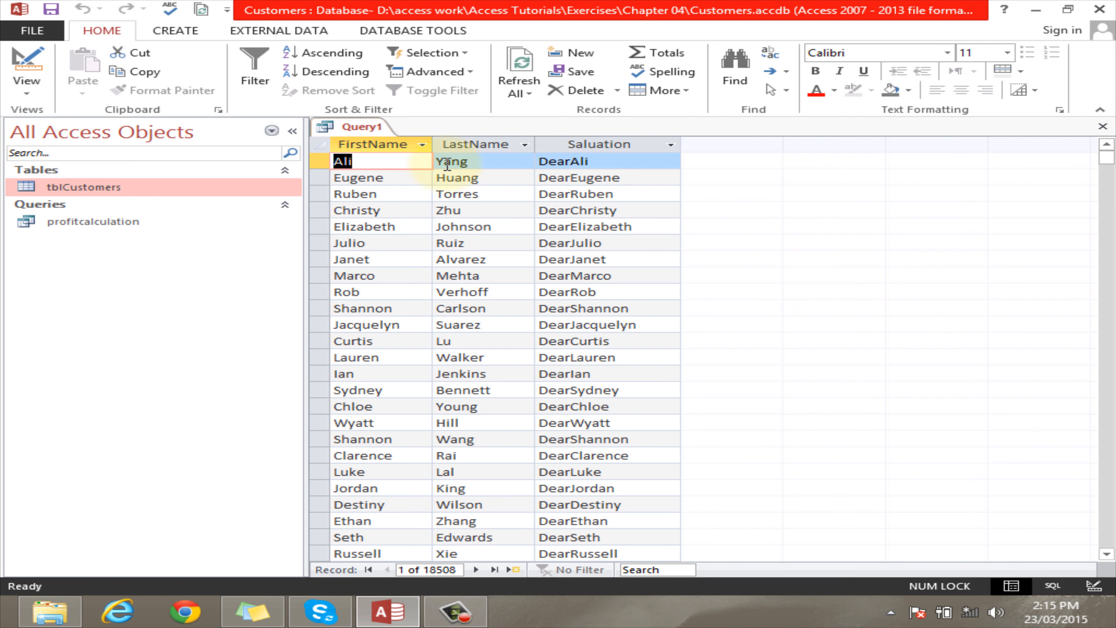
Return to the query design and add a space after Dear inside the quotation marks of the Saluation expression.
left_click(26, 87)
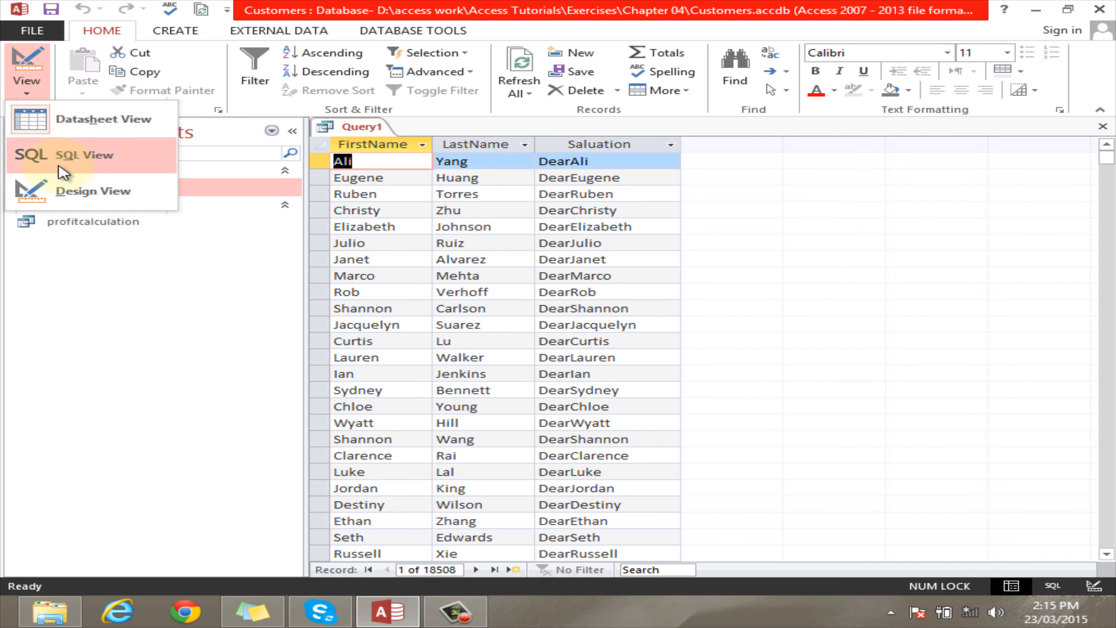
left_click(66, 191)
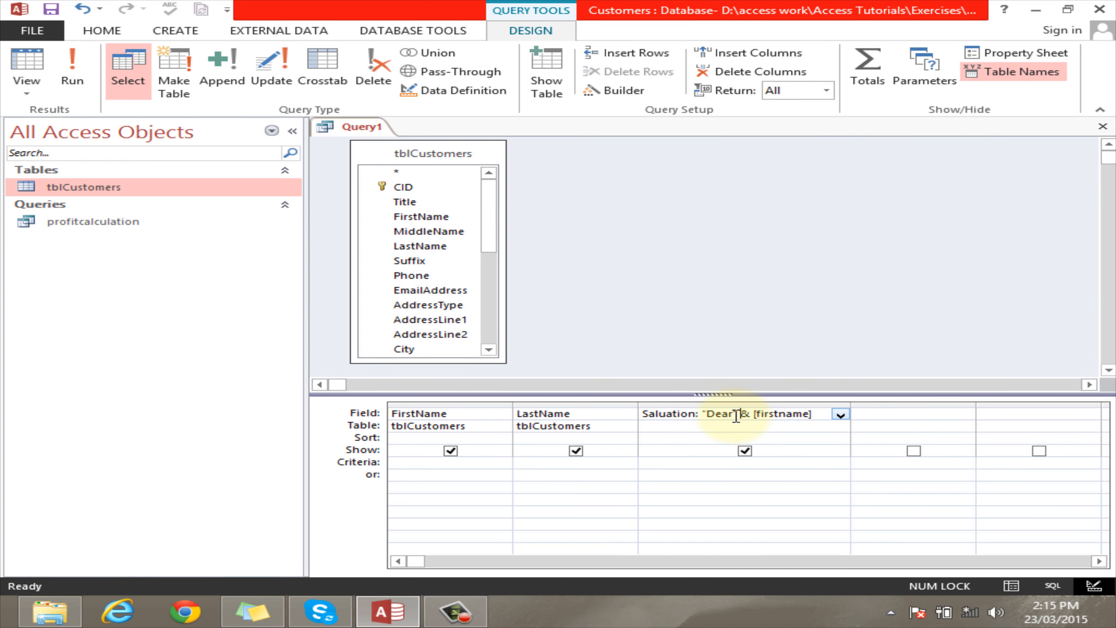
left_click(731, 415)
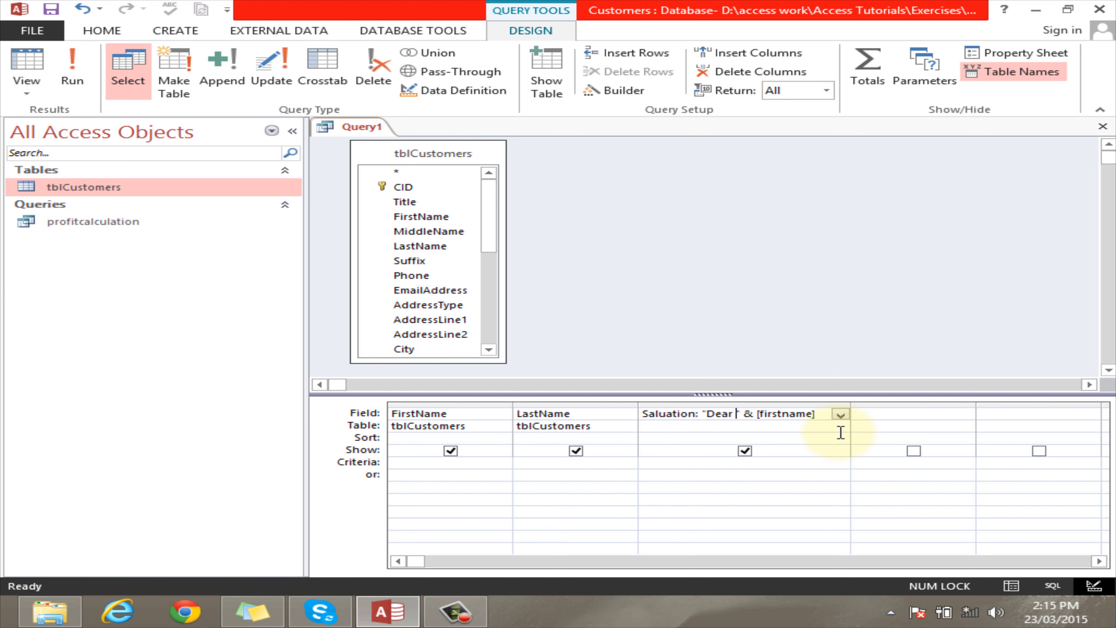
Create the calculated field FullName: firstname & " " & lastname in the fourth grid column.
left_click(899, 417)
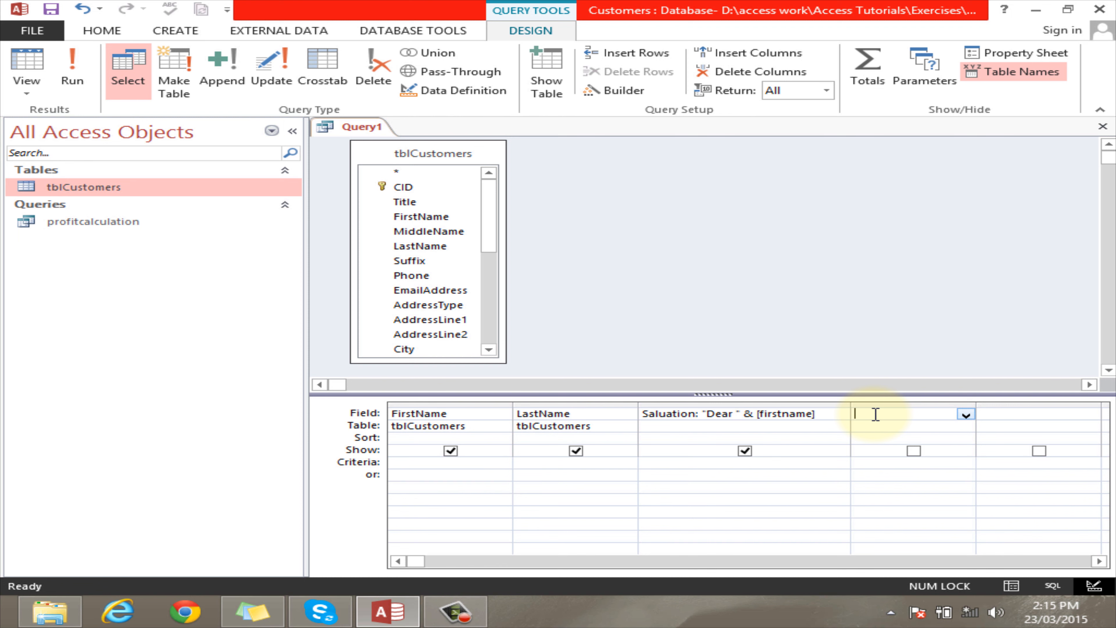
type("Full")
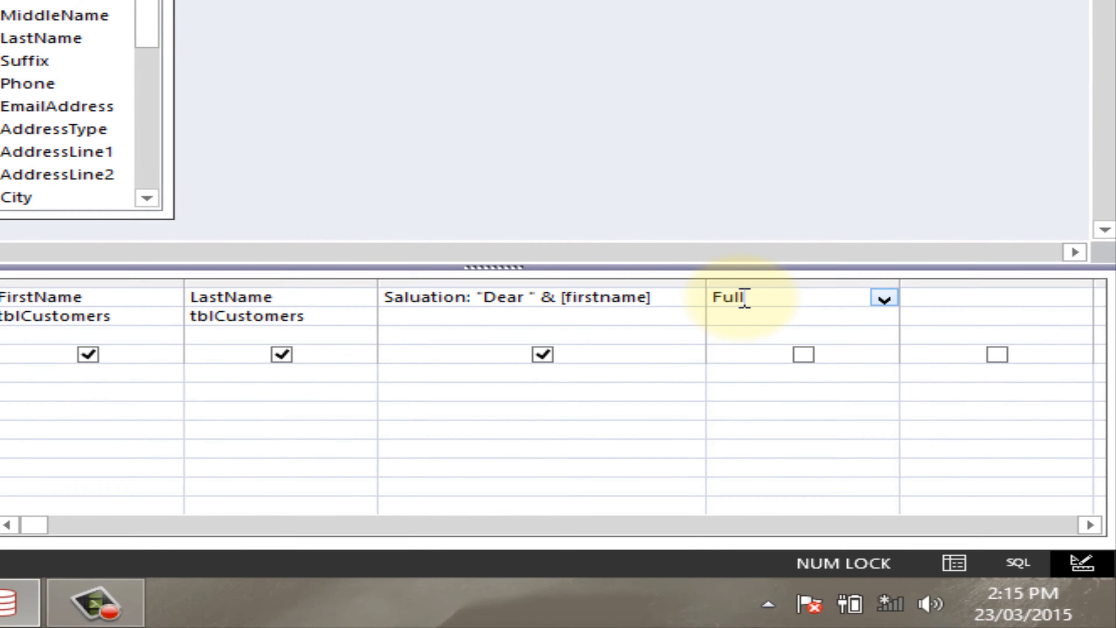
type("Name")
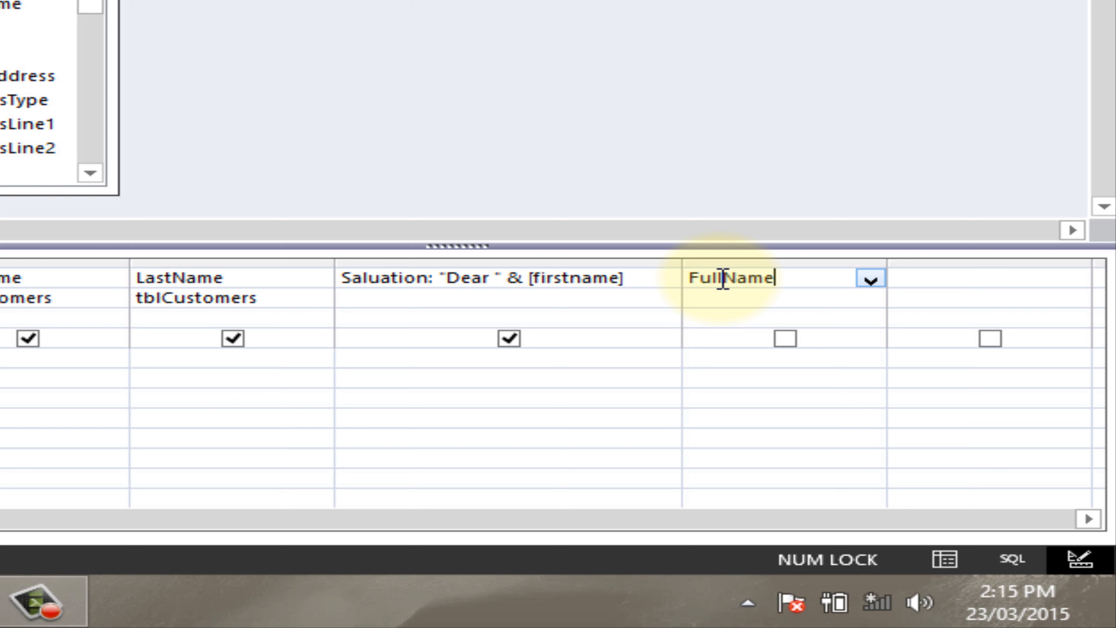
type(":")
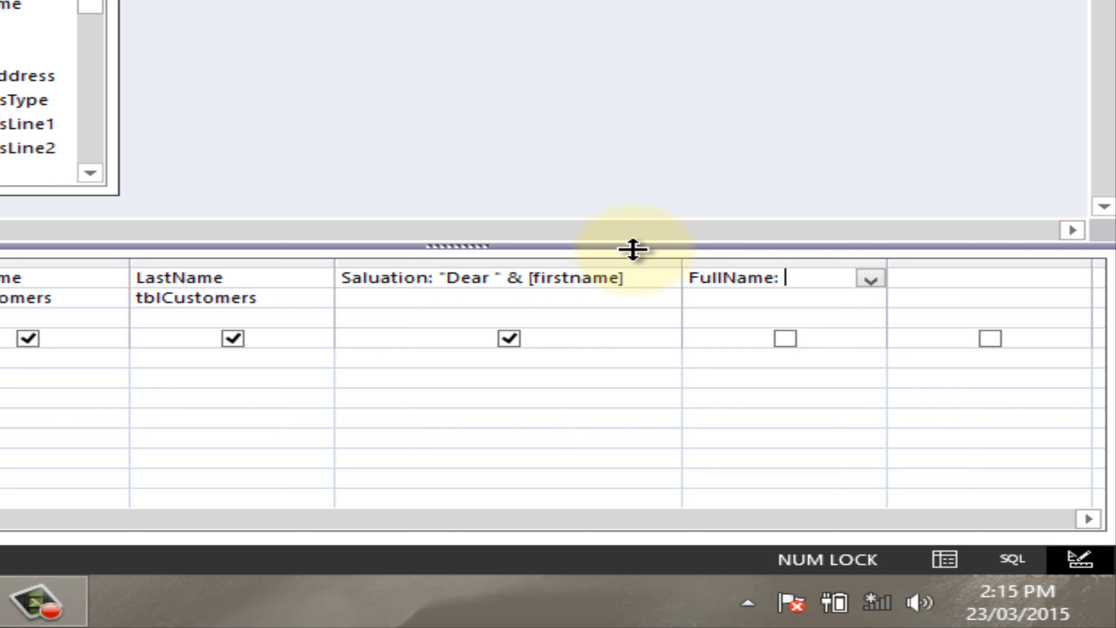
type("firstname")
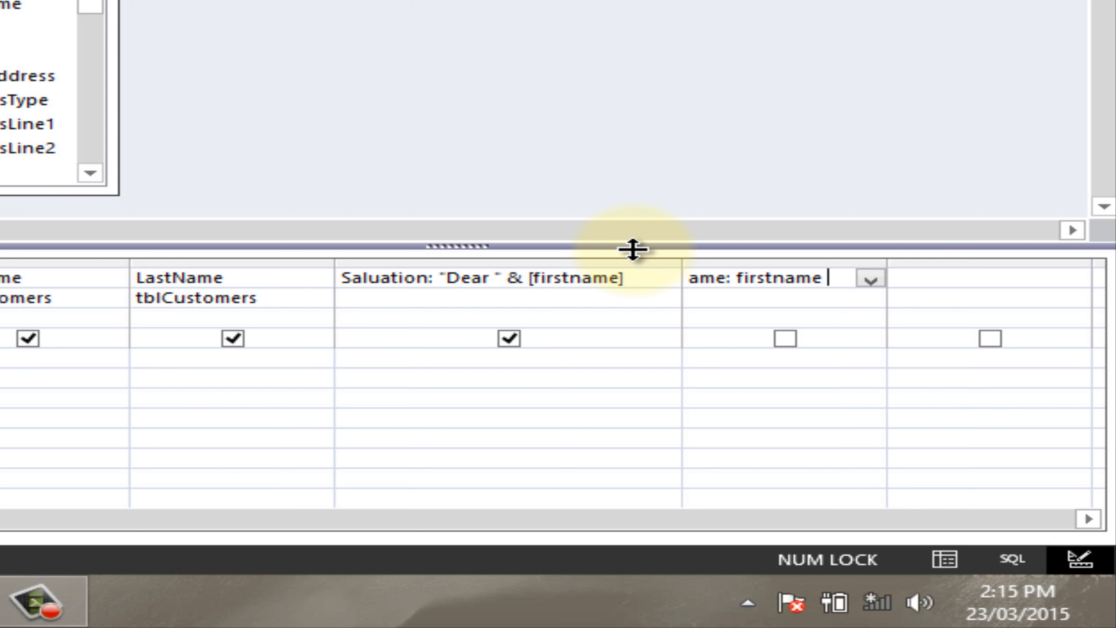
key("BackSpace")
type("& \"\"")
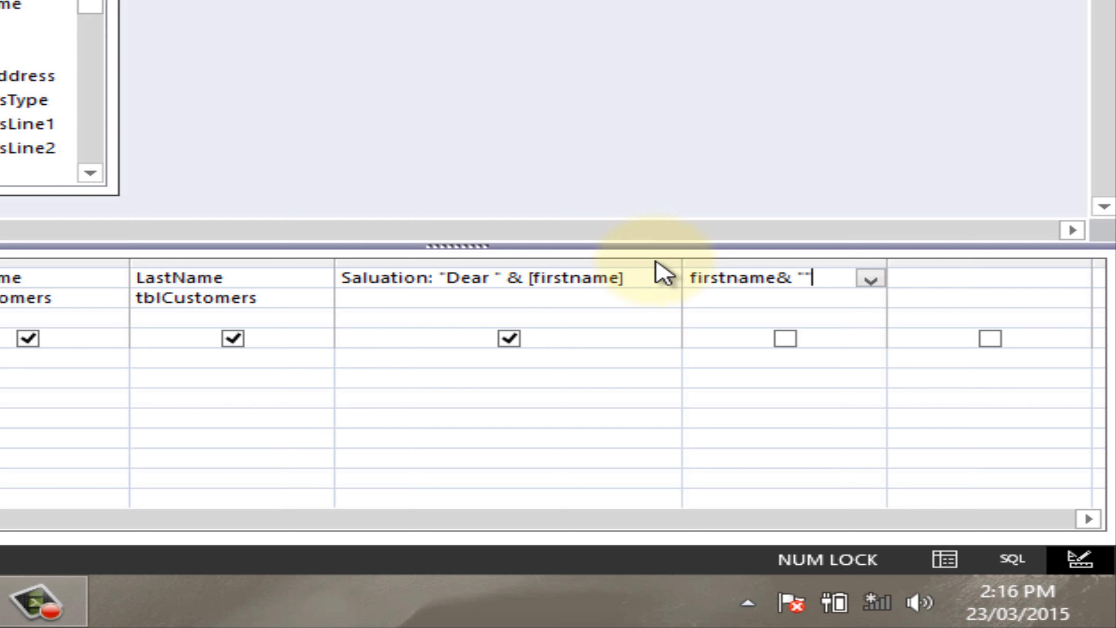
left_click(804, 277)
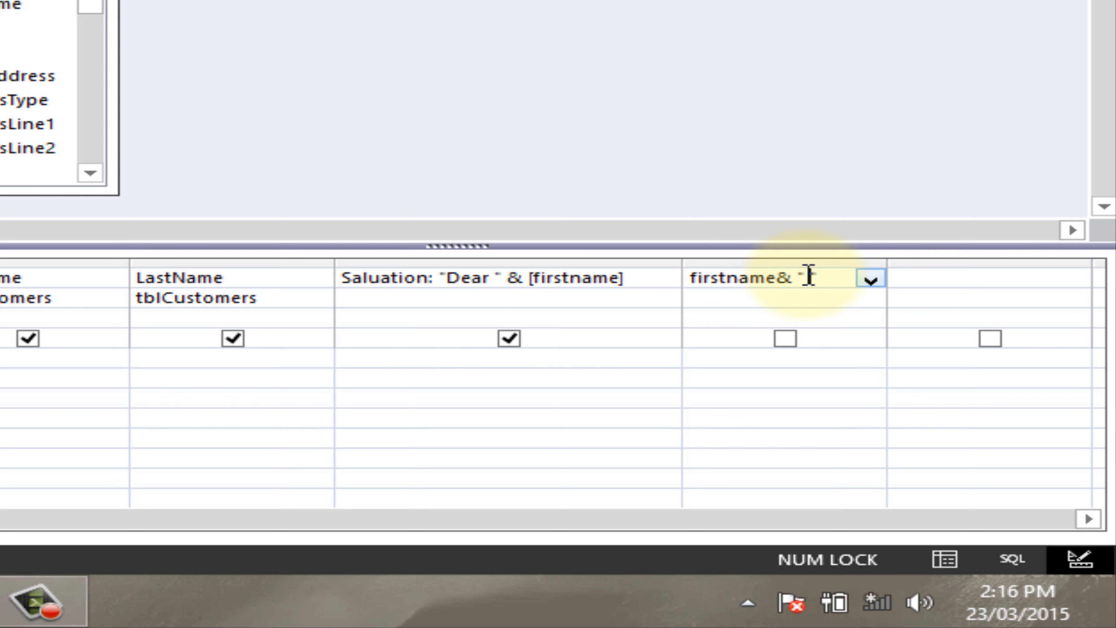
left_click(820, 275)
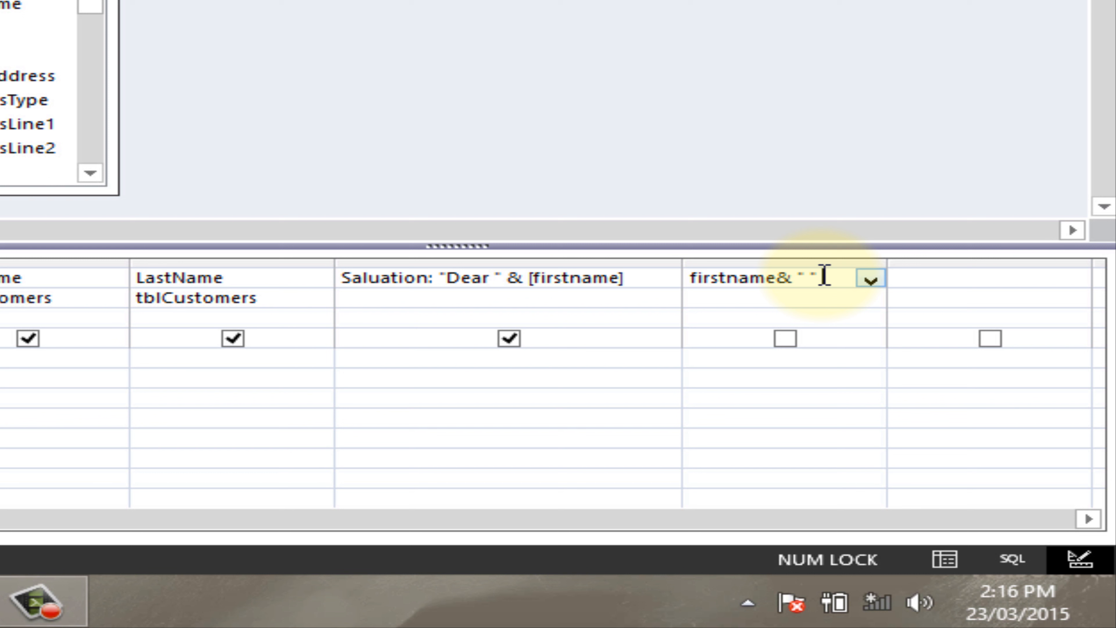
type("&")
type("lastname")
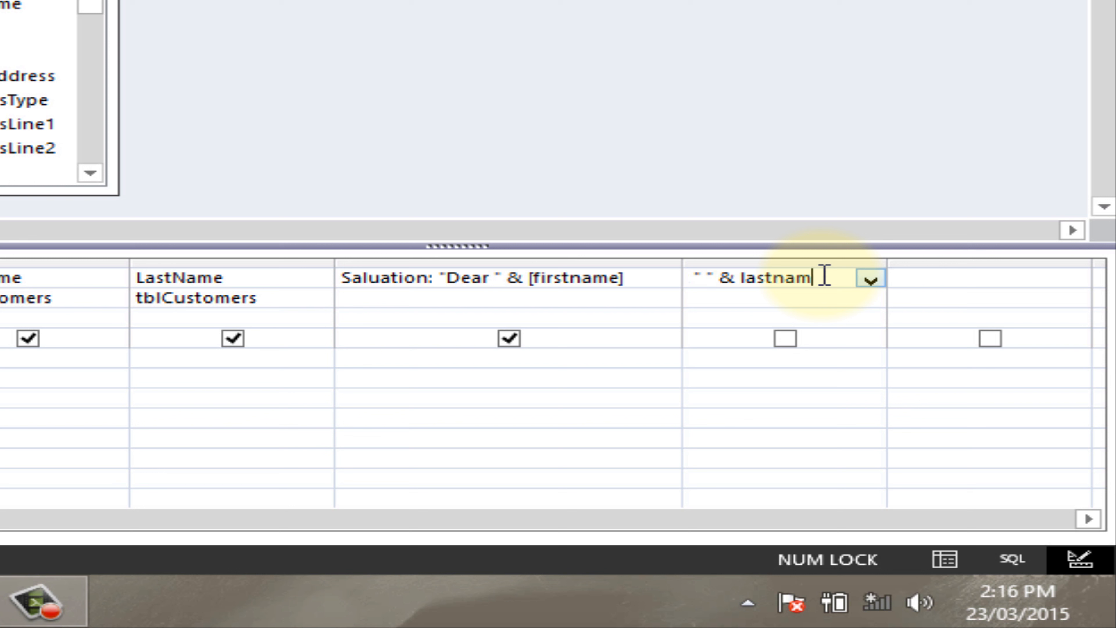
left_click(683, 399)
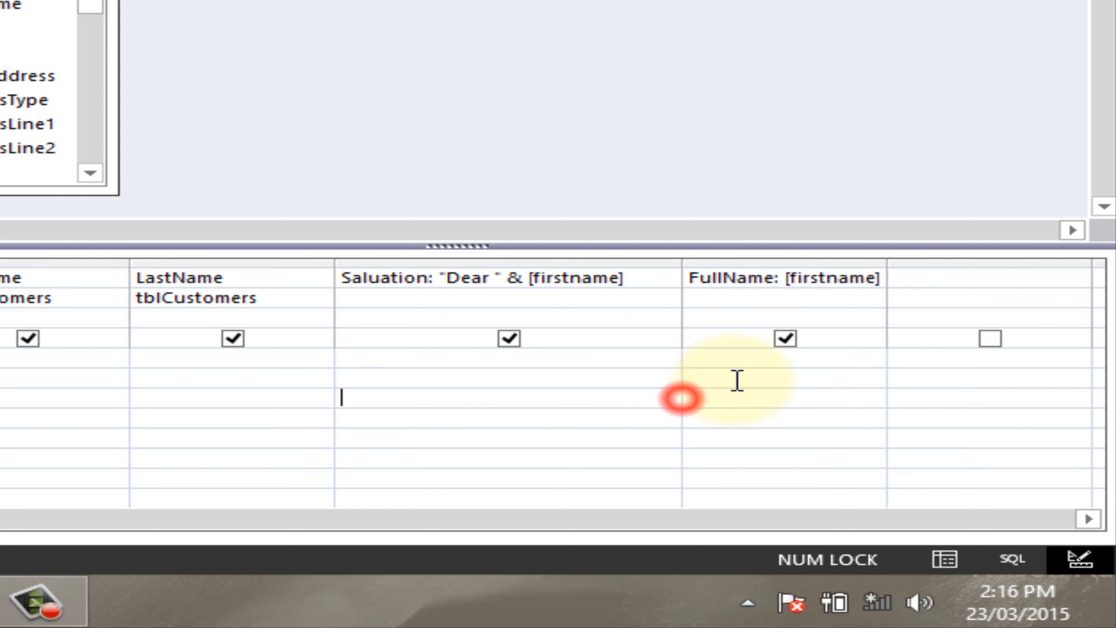
Widen the FullName column in the design grid until its whole expression fits.
left_click_drag(886, 262, 1042, 259)
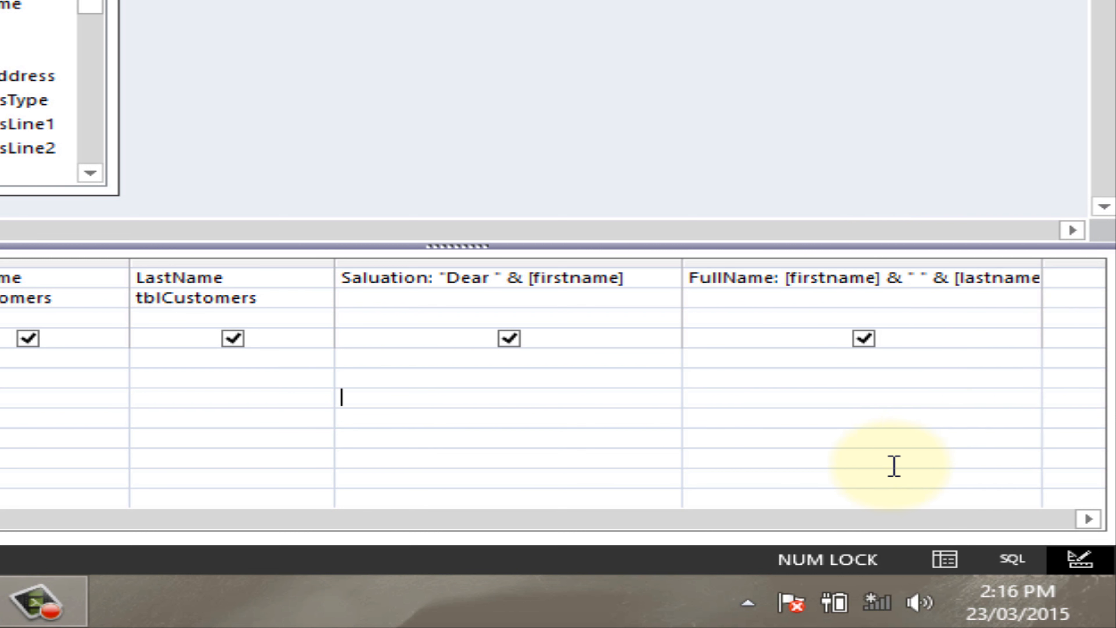
left_click(835, 520)
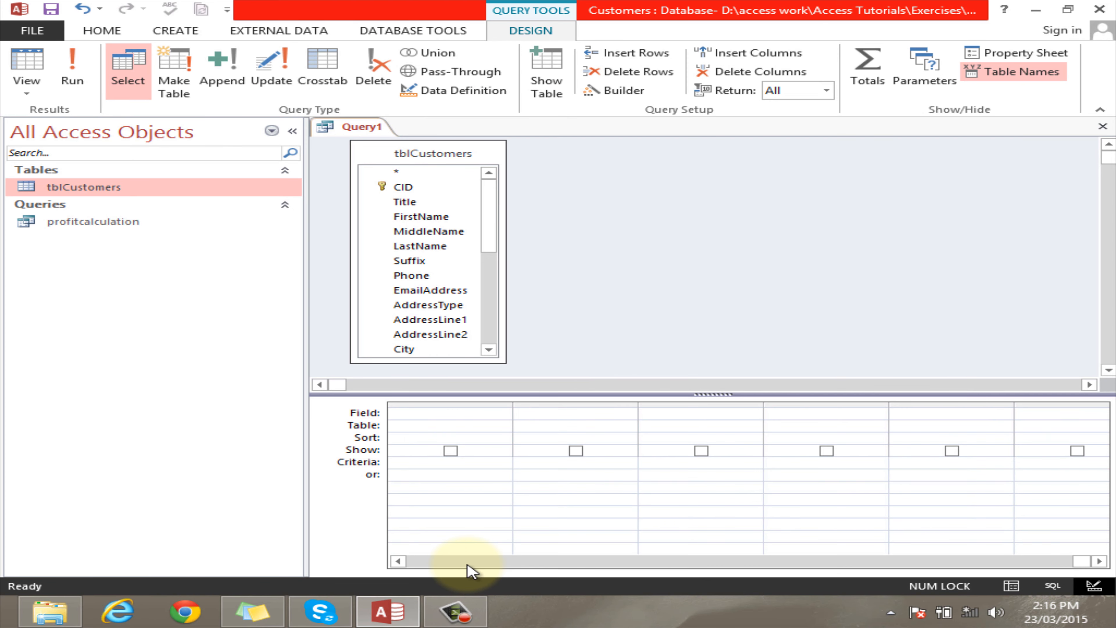
left_click(305, 549)
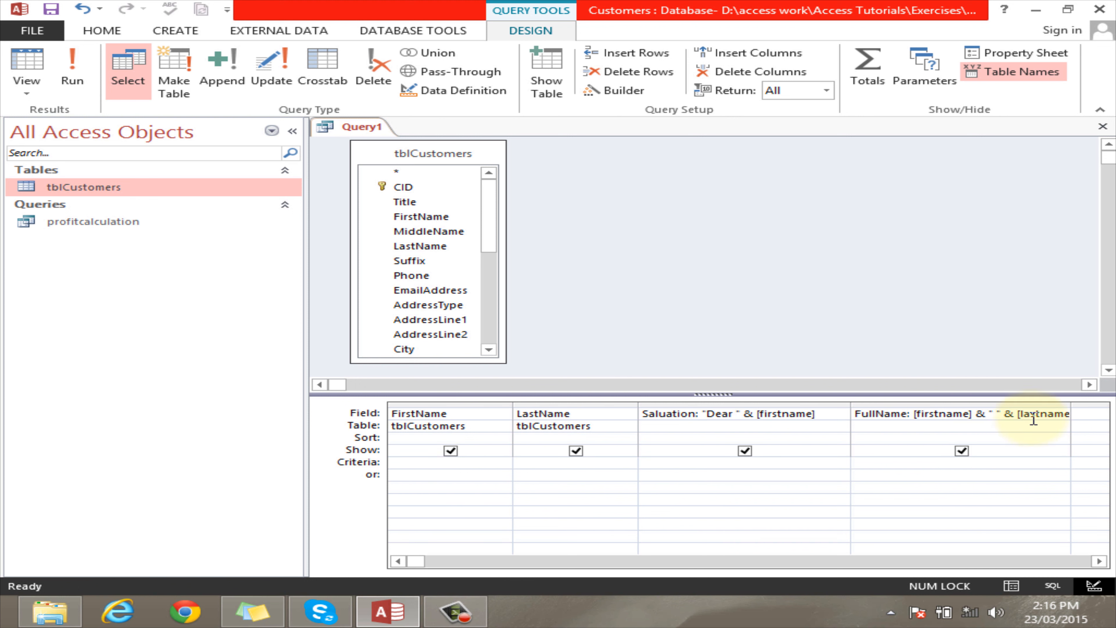
left_click_drag(1070, 408, 1093, 409)
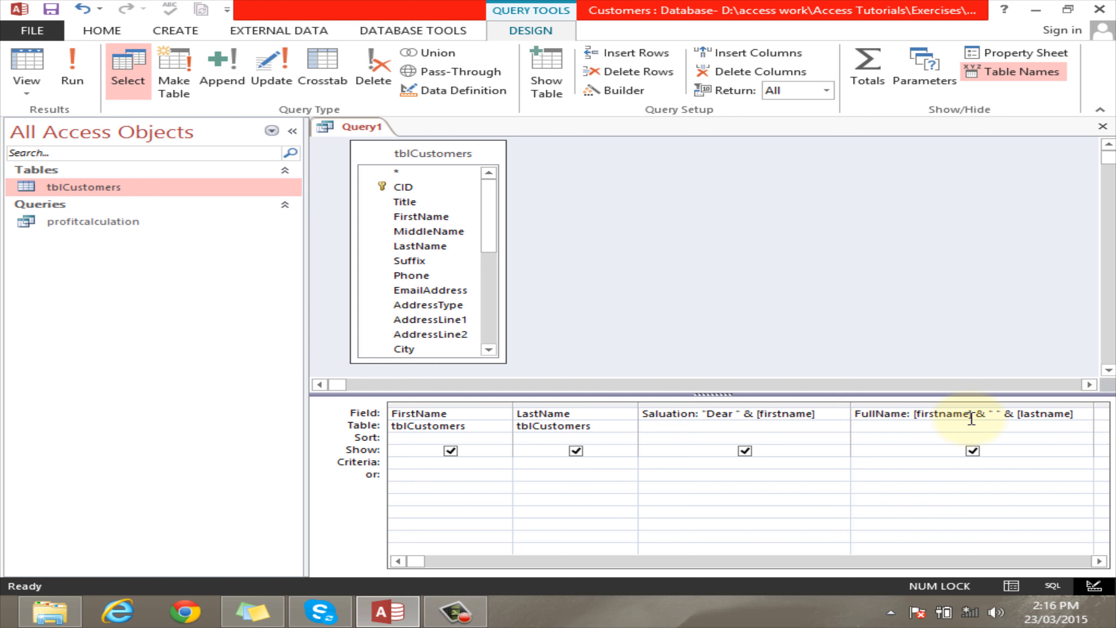
Display the query results as a datasheet and widen the FullName column to fit the complete names.
left_click(27, 90)
left_click(82, 120)
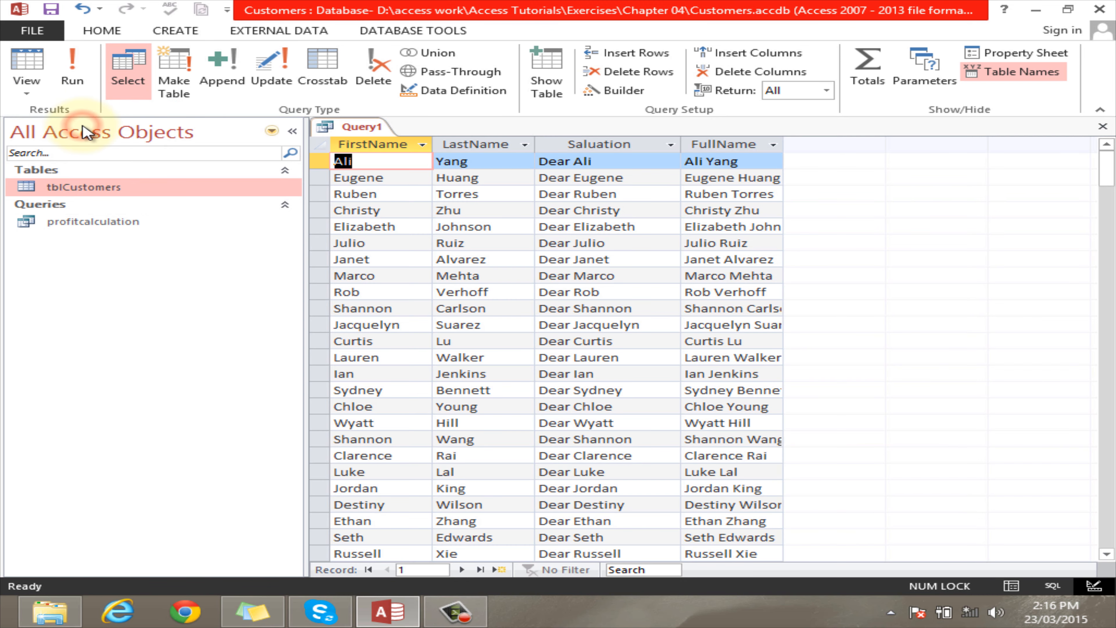
left_click_drag(784, 141, 864, 138)
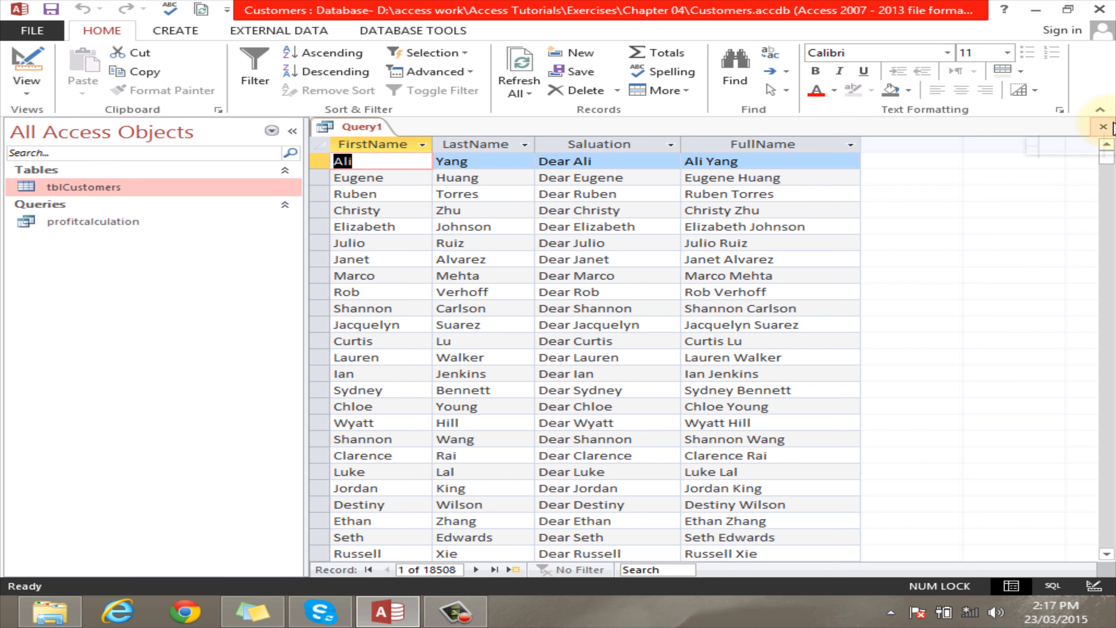
left_click(34, 96)
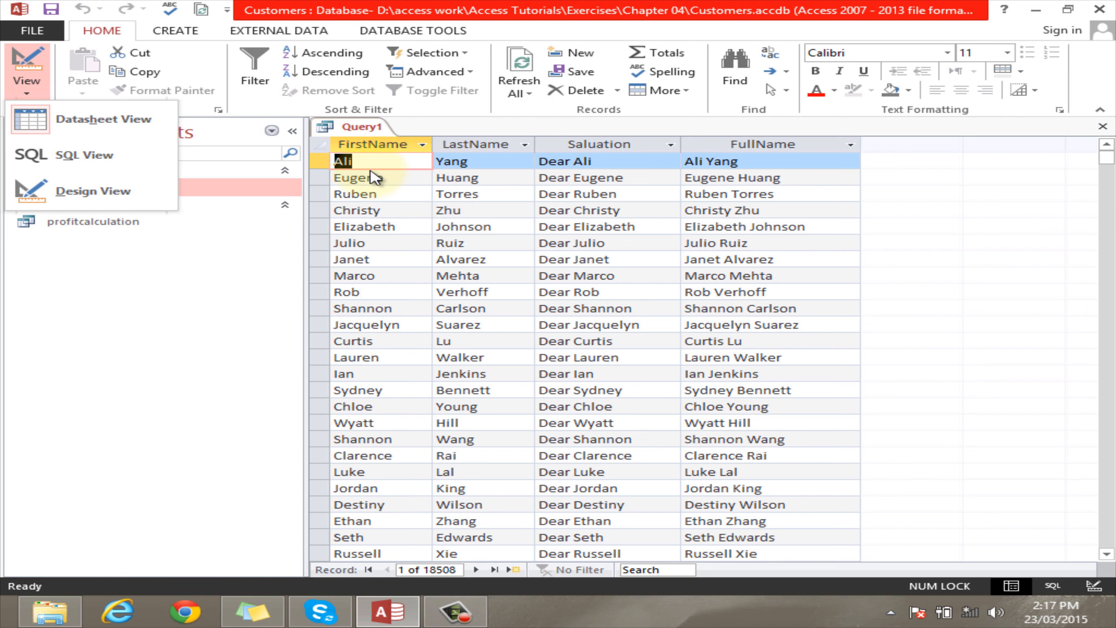
left_click(364, 161)
left_click(363, 161)
left_click(333, 162)
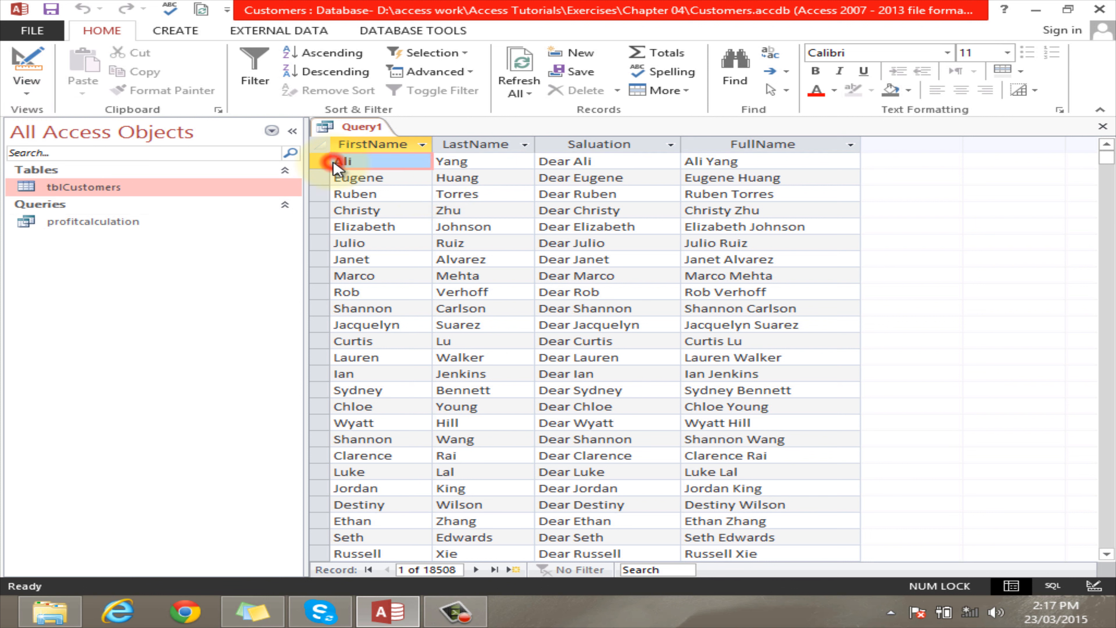
double_click(340, 161)
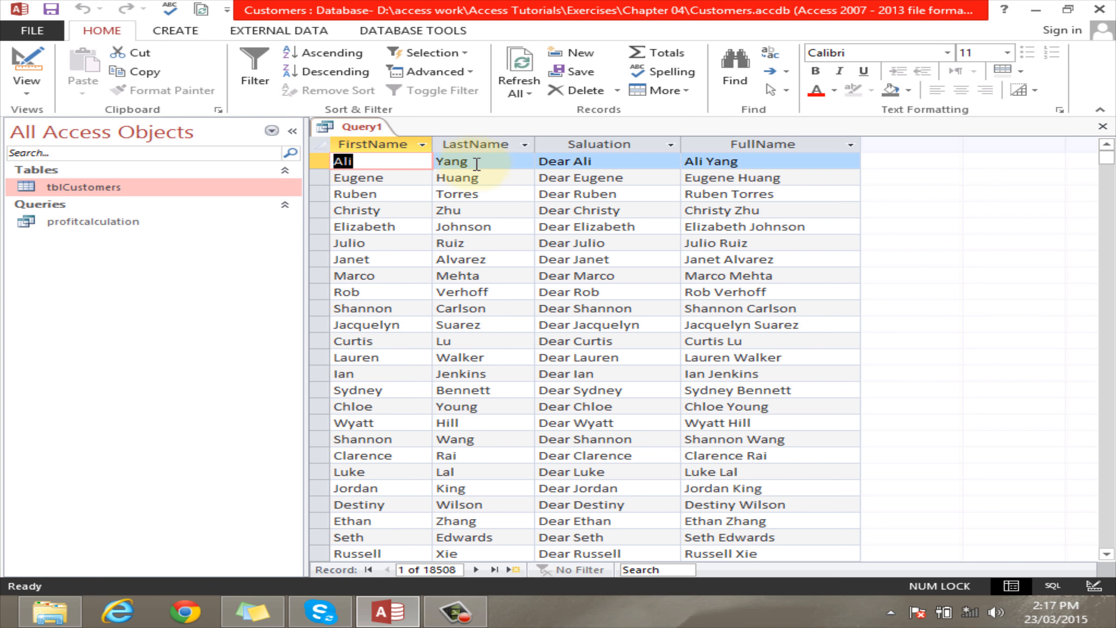
Return from the query results to the query's Design view.
left_click(453, 162)
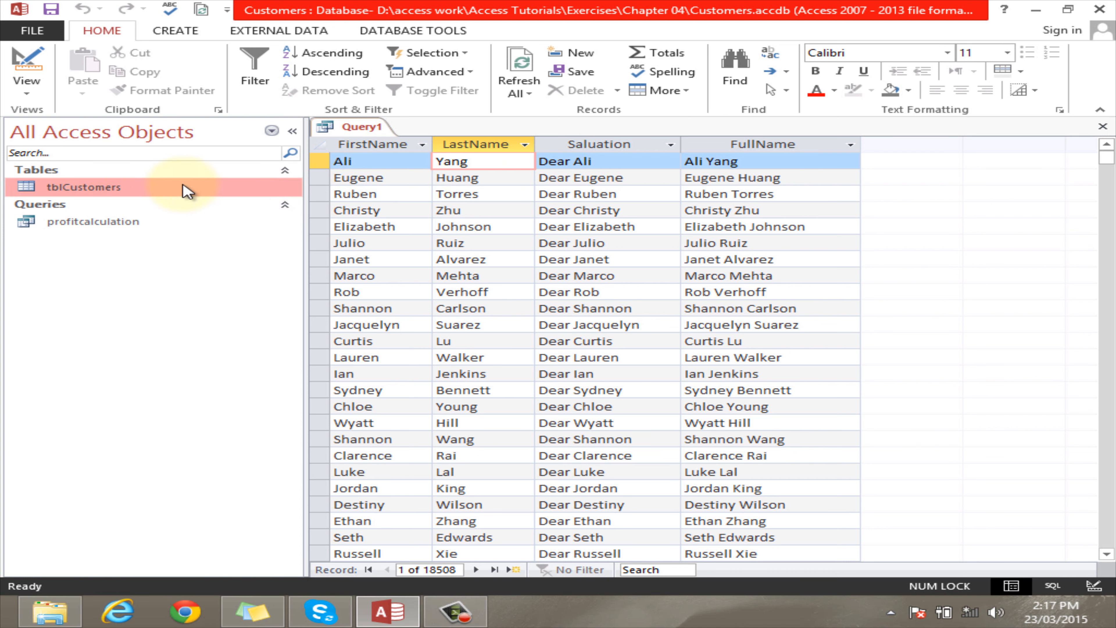
left_click(27, 93)
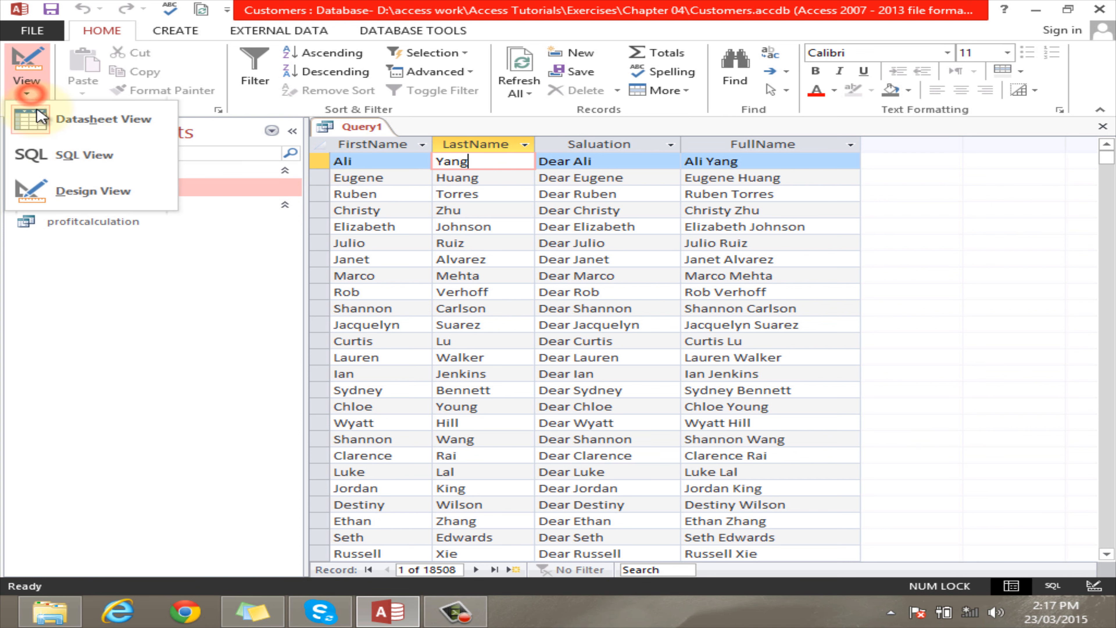
left_click(90, 191)
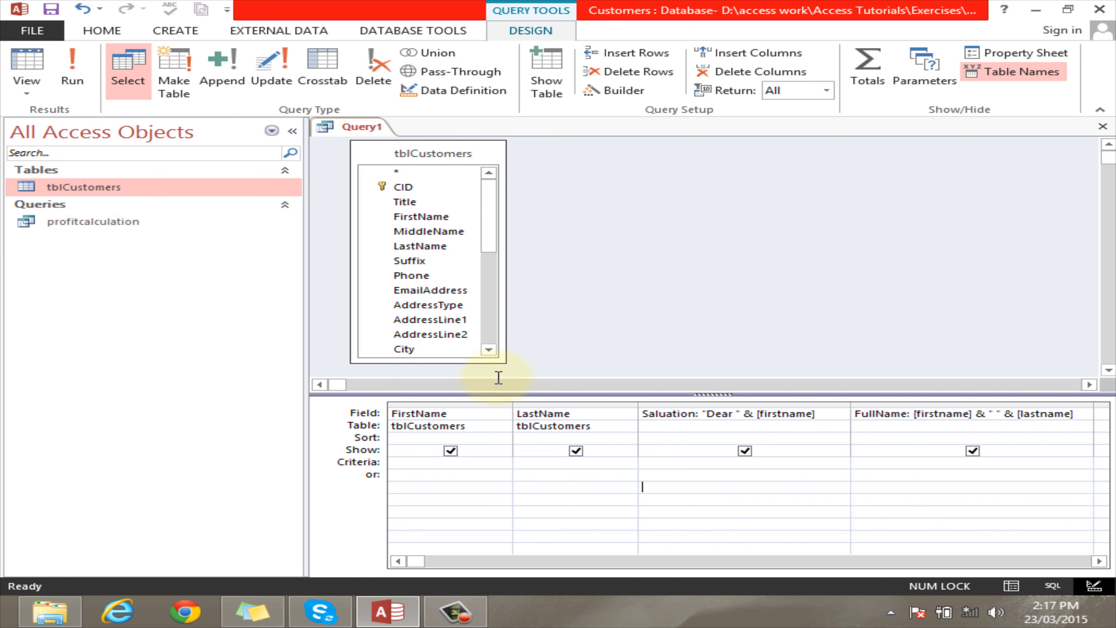
Create the calculated field Shortname: Left([firstname],1) & "." & [lastname] in the first empty grid column after FullName.
left_click(1099, 561)
left_click(1100, 561)
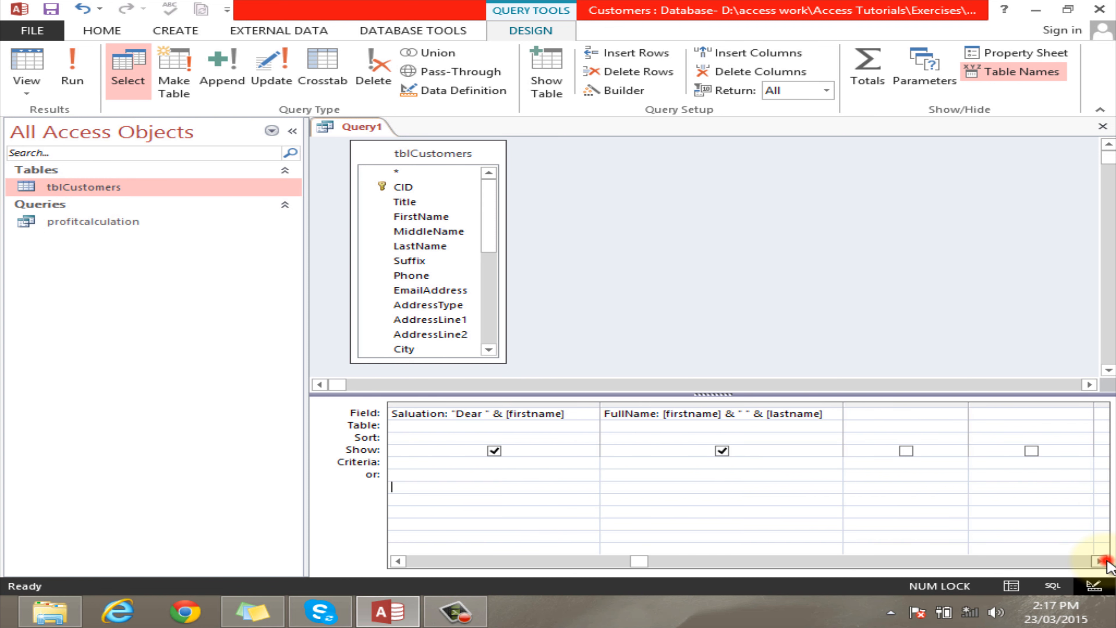
left_click(1099, 561)
left_click(667, 413)
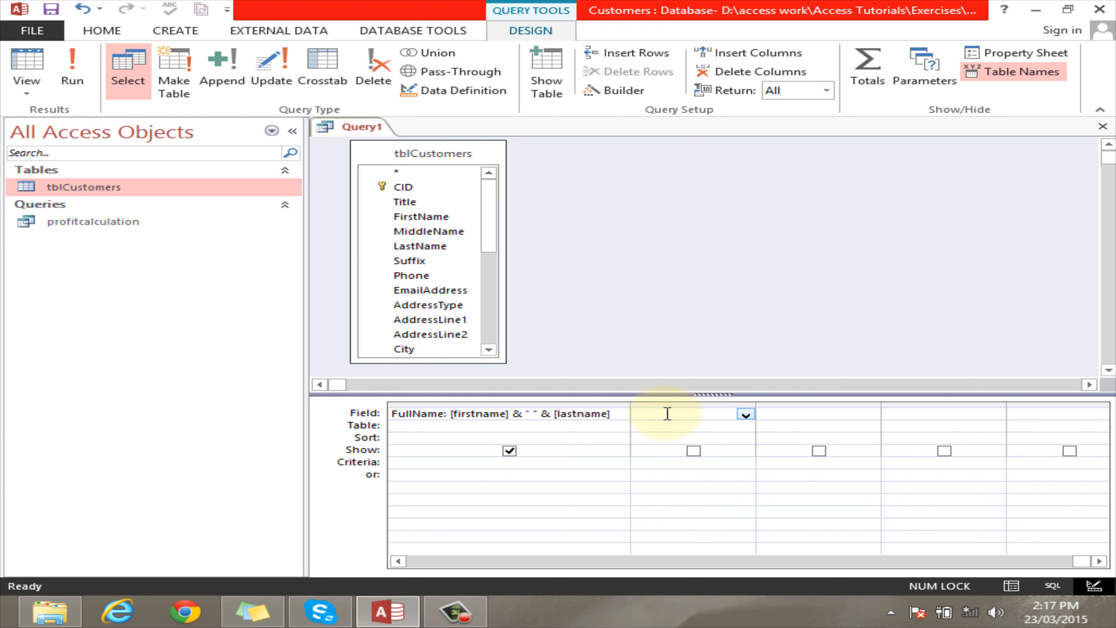
type("Shortnam")
type("e")
type(": left")
type("(firstname")
type("&")
type("&")
type("las")
type("tname")
left_click(673, 426)
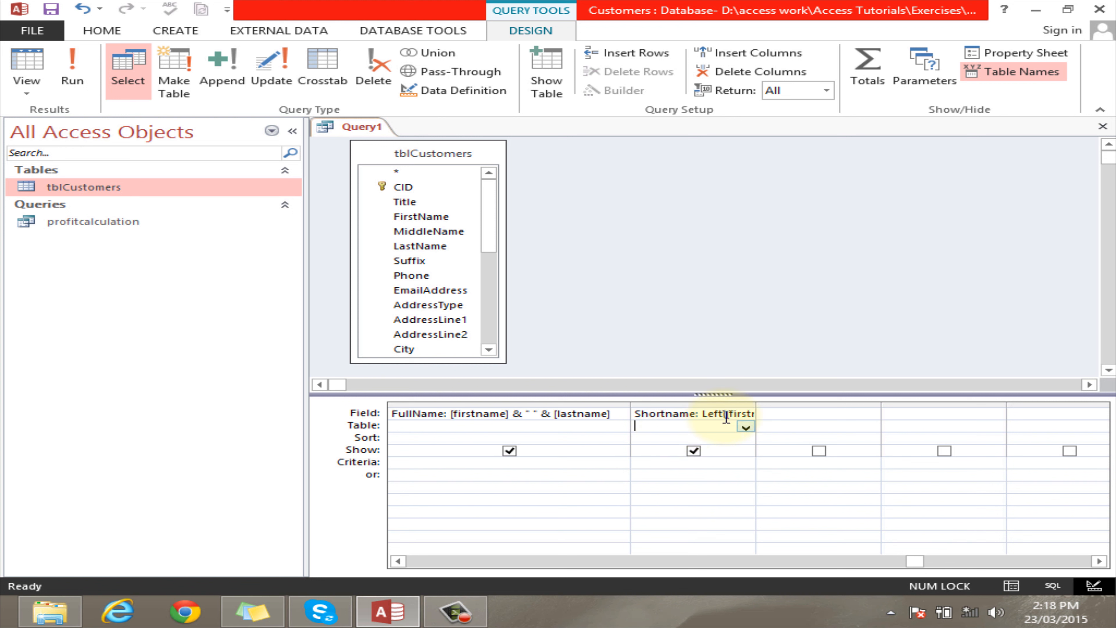
Widen the Shortname column in the design grid to fit its whole expression and check the dot and lastname parts.
left_click_drag(752, 403, 953, 403)
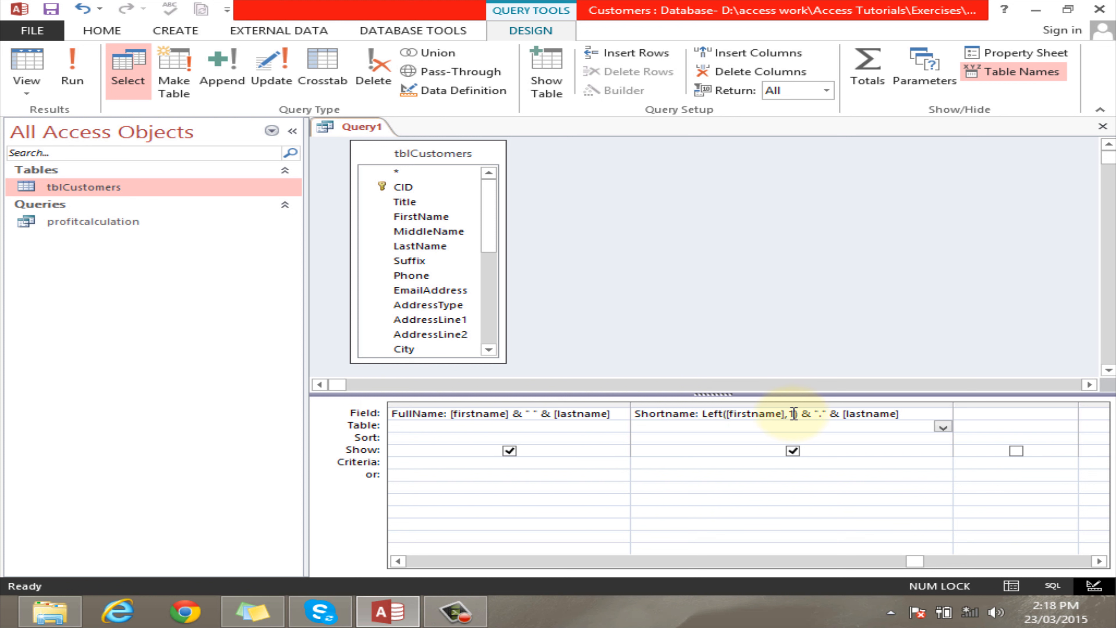
left_click(820, 415)
left_click_drag(829, 415, 902, 415)
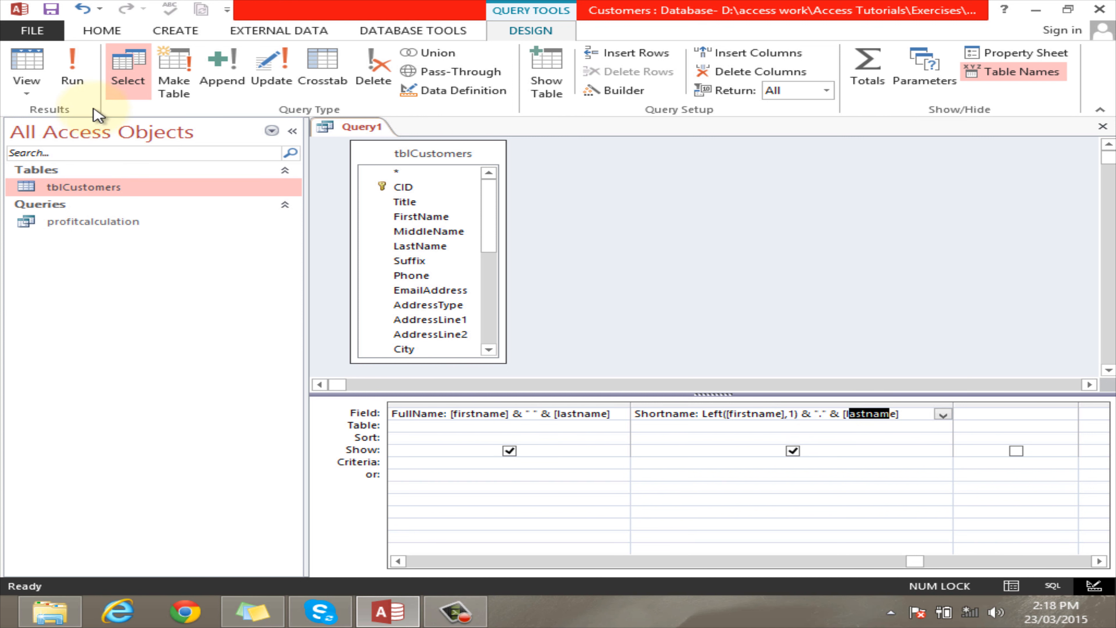
Display the query results as a datasheet and widen the Shortname column.
left_click(25, 93)
left_click(72, 119)
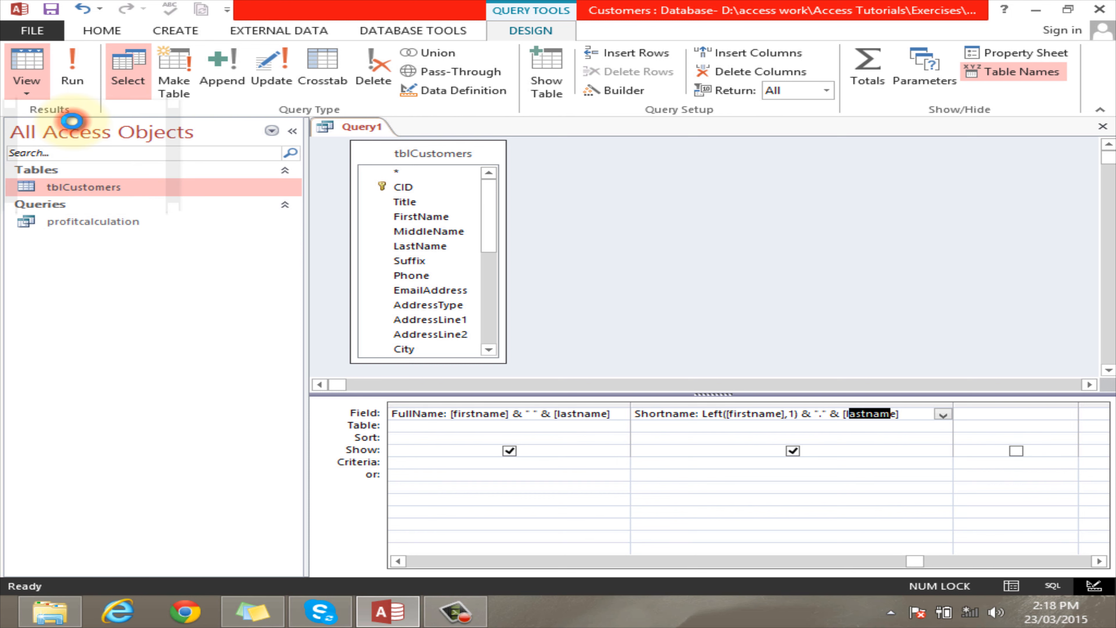
left_click_drag(963, 145, 1020, 144)
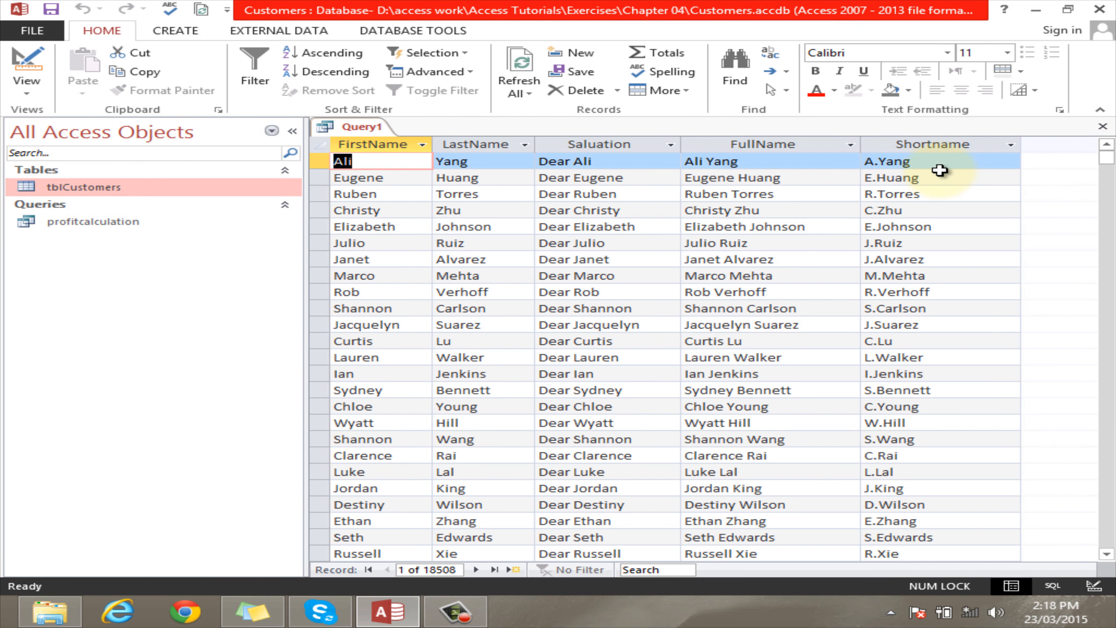